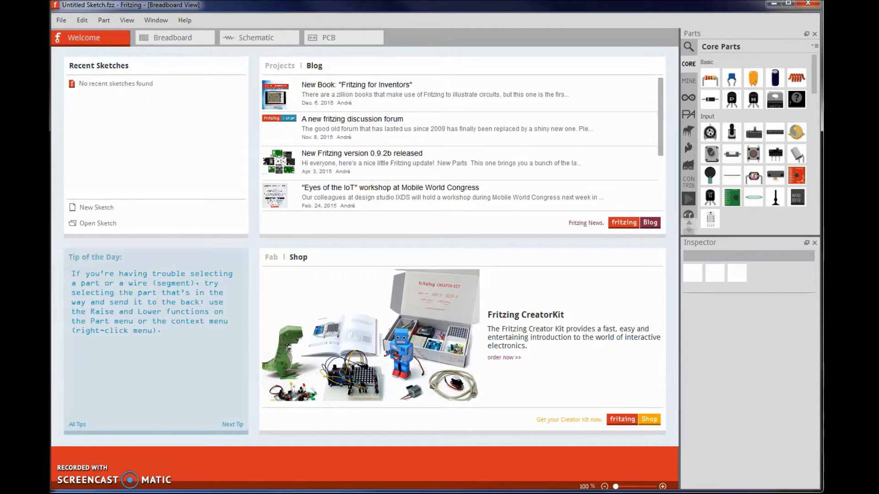
- Switch to the Breadboard view and zoom out so the whole empty breadboard shows
{"action": "left_click", "coordinate": [174, 40]}
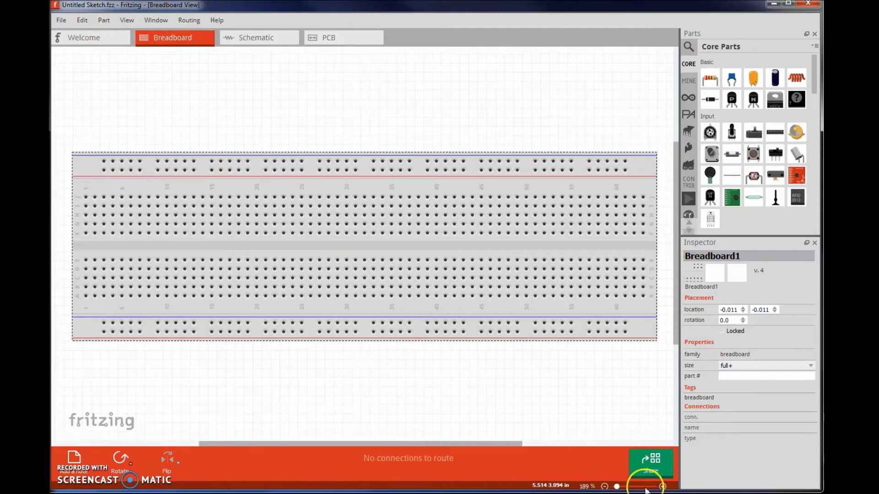
{"action": "left_click", "coordinate": [604, 487]}
- Zoom to 100% and place an Arduino Uno from the Arduino bin above the breadboard
{"action": "left_click", "coordinate": [604, 486]}
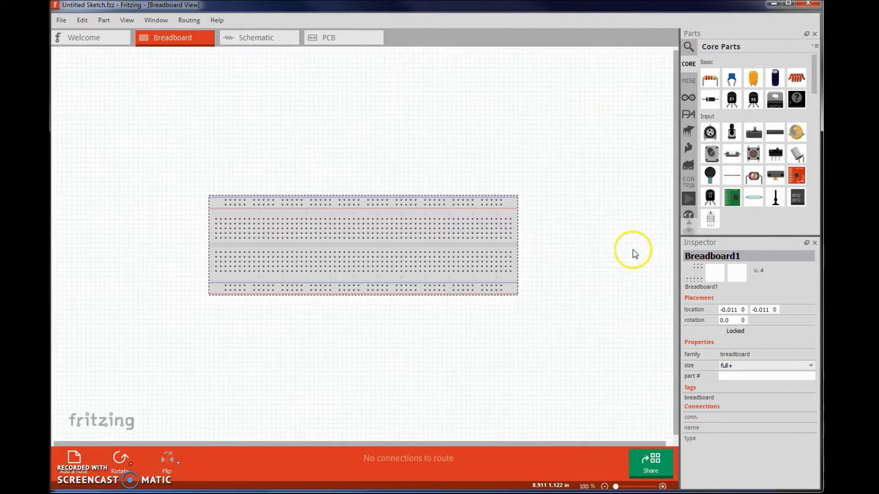
{"action": "left_click", "coordinate": [688, 98]}
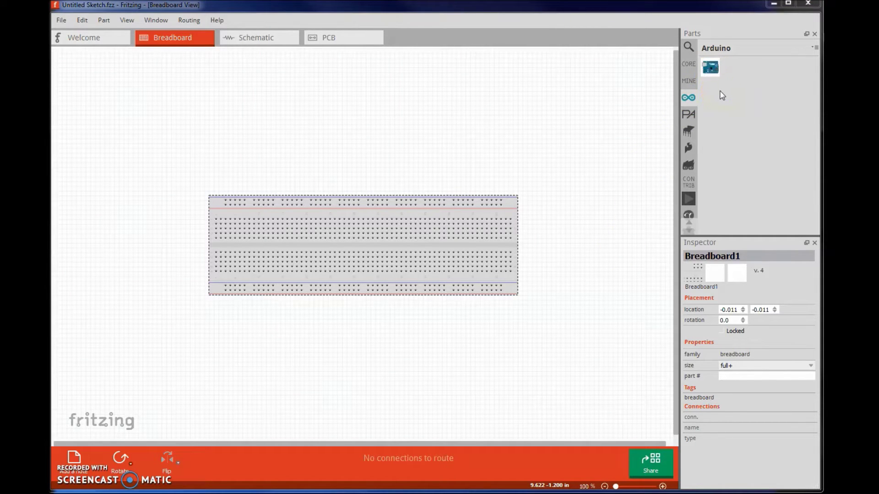
{"action": "left_click", "coordinate": [710, 80]}
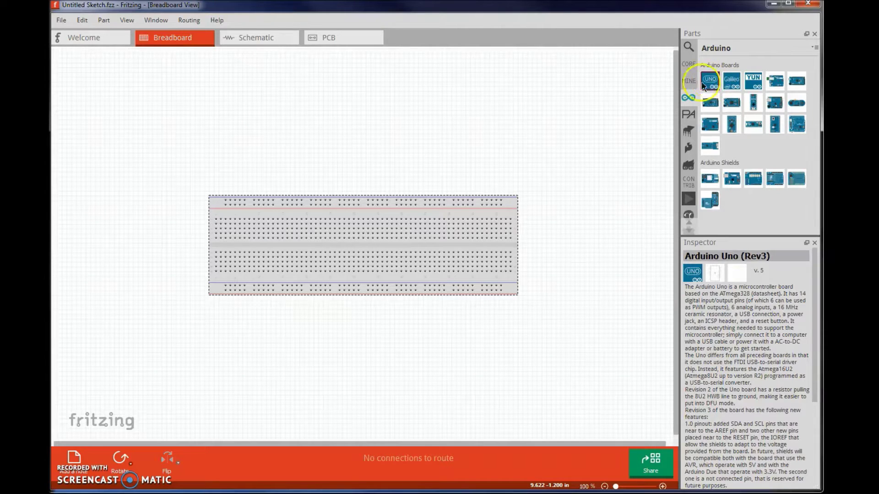
{"action": "left_click_drag", "start_coordinate": [542, 104], "coordinate": [289, 71]}
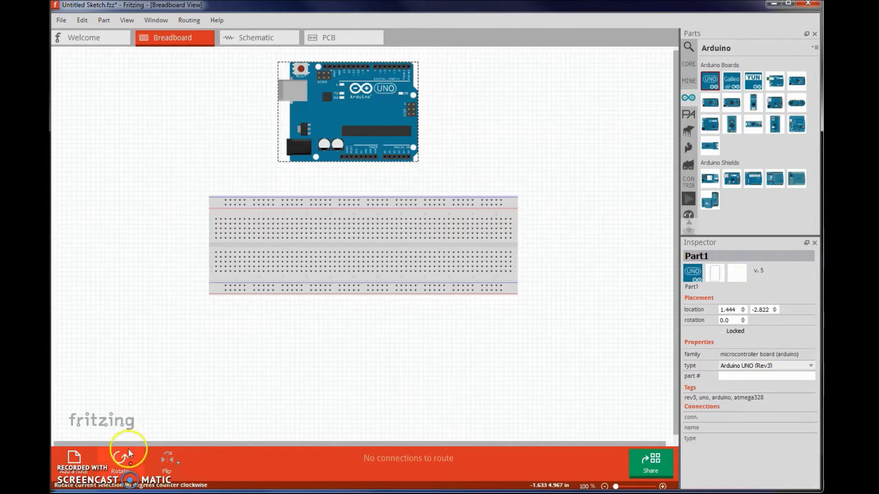
- Rotate the Arduino Uno upright and move the breadboard lower beneath it
{"action": "left_click", "coordinate": [117, 462]}
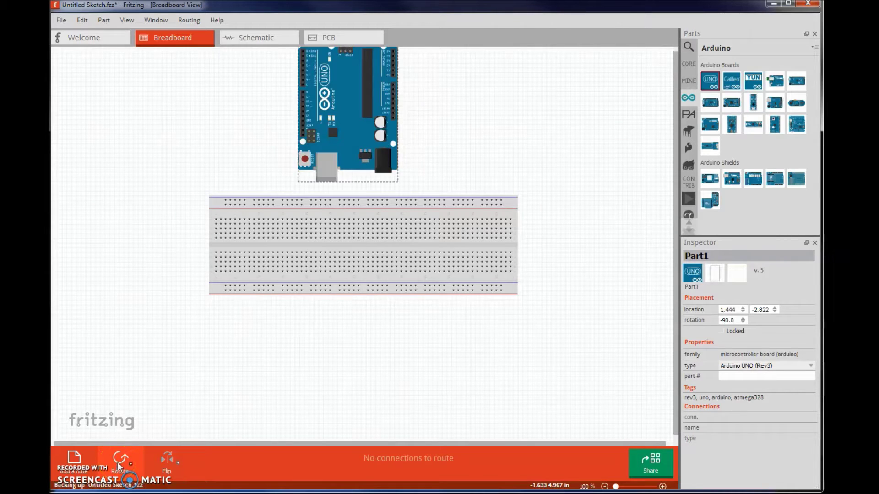
{"action": "left_click", "coordinate": [118, 463]}
{"action": "left_click", "coordinate": [118, 462]}
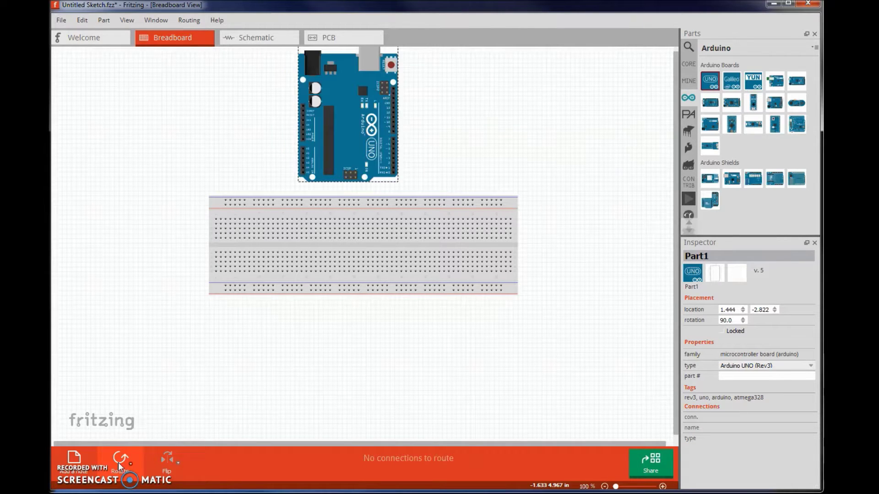
{"action": "left_click", "coordinate": [356, 261]}
{"action": "left_click_drag", "start_coordinate": [352, 226], "coordinate": [351, 260]}
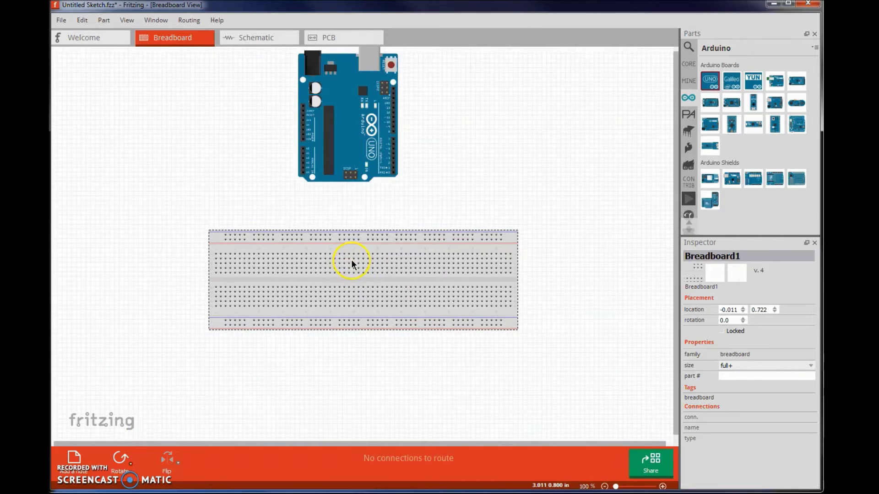
- Place a 220Ω resistor from Core Parts into the breadboard's upper rows
{"action": "left_click", "coordinate": [689, 63]}
{"action": "left_click", "coordinate": [713, 81]}
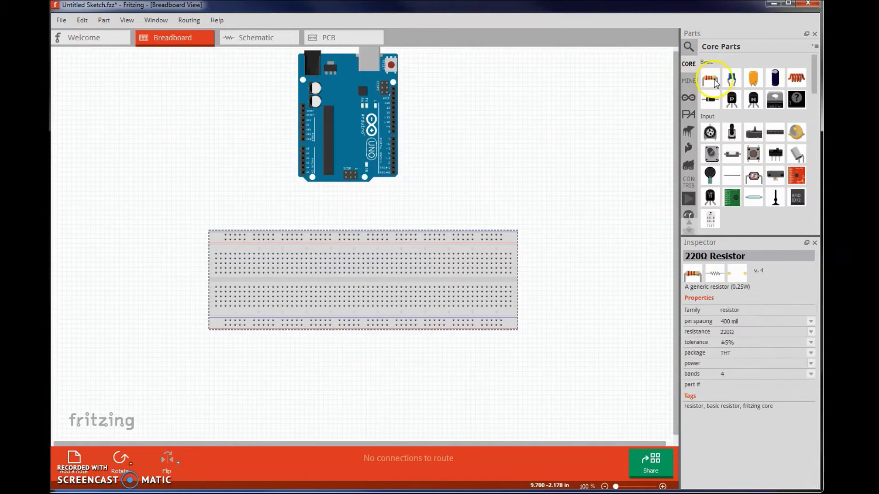
{"action": "left_click_drag", "start_coordinate": [713, 80], "coordinate": [405, 258]}
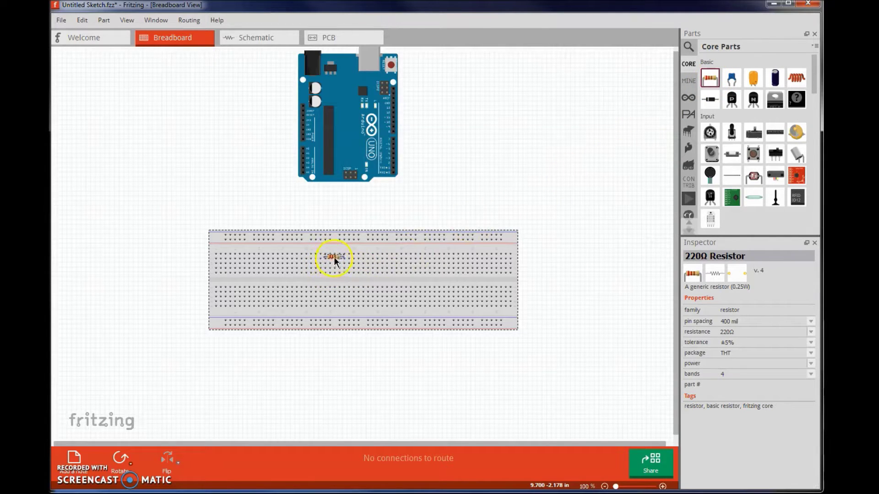
{"action": "left_click_drag", "start_coordinate": [336, 258], "coordinate": [336, 259]}
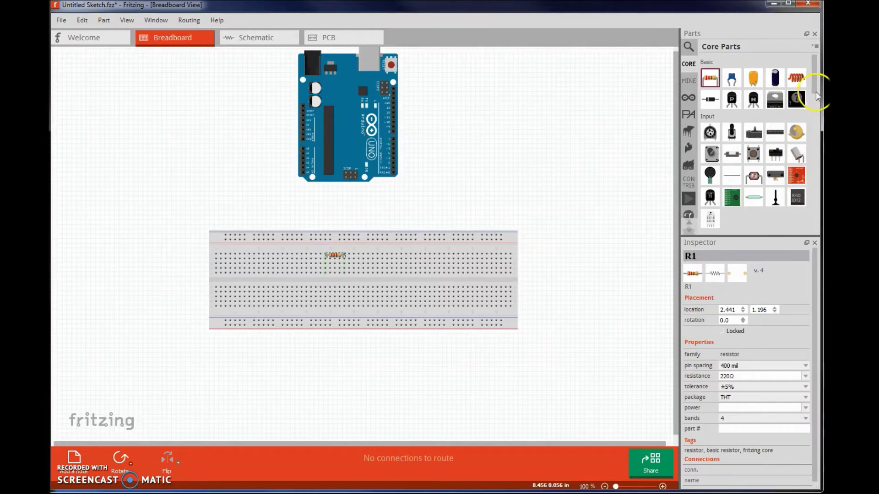
- Add an LED to the breadboard and set its color to Green (570nm)
{"action": "left_click_drag", "start_coordinate": [814, 81], "coordinate": [814, 107]}
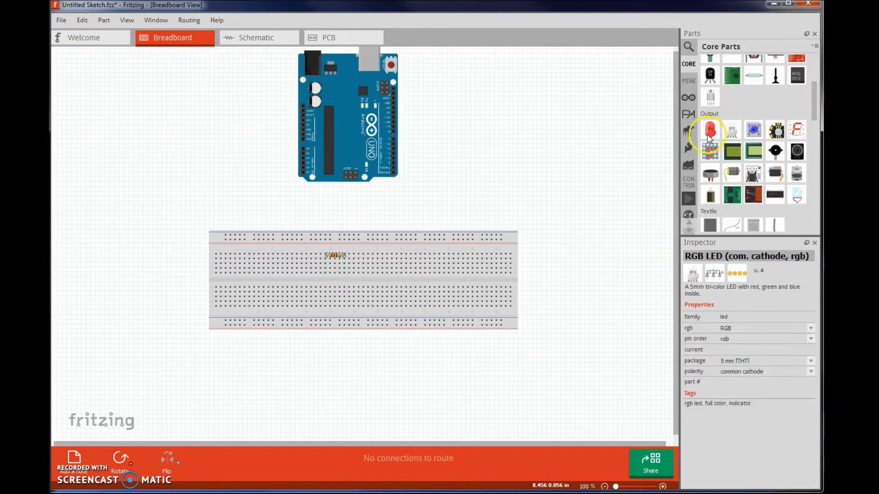
{"action": "left_click_drag", "start_coordinate": [708, 131], "coordinate": [366, 243]}
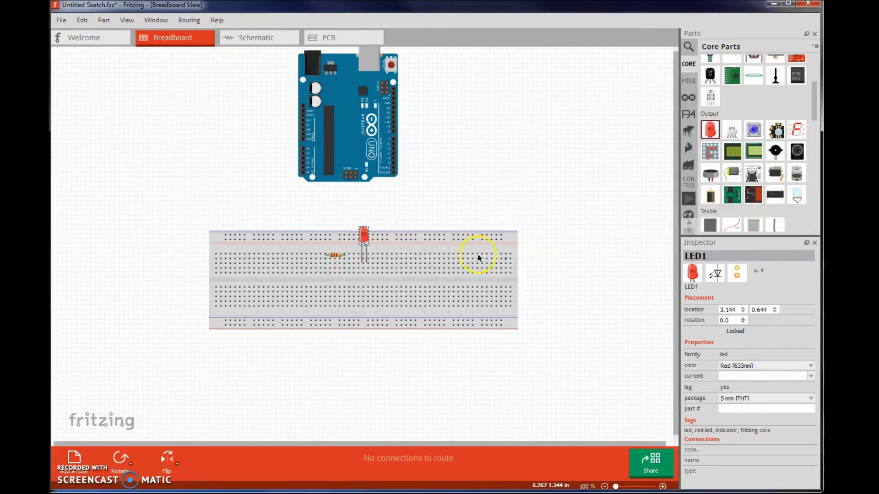
{"action": "left_click", "coordinate": [799, 366]}
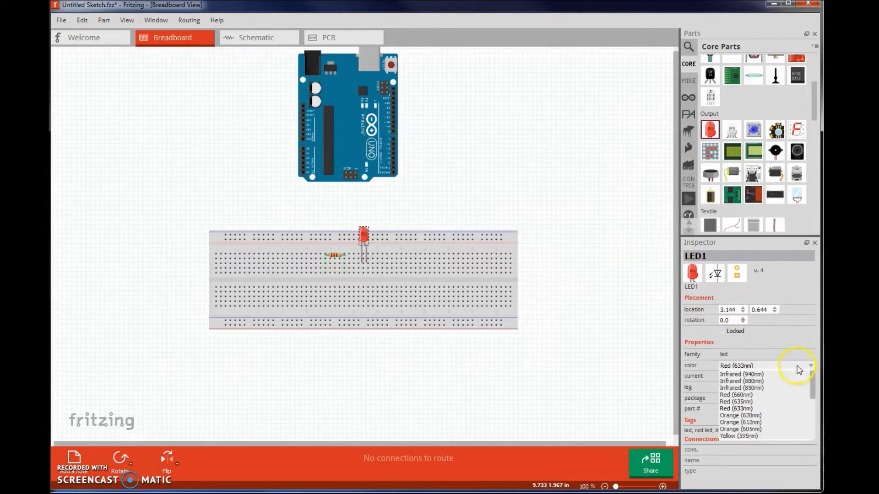
{"action": "left_click_drag", "start_coordinate": [813, 393], "coordinate": [813, 406]}
{"action": "left_click", "coordinate": [758, 416]}
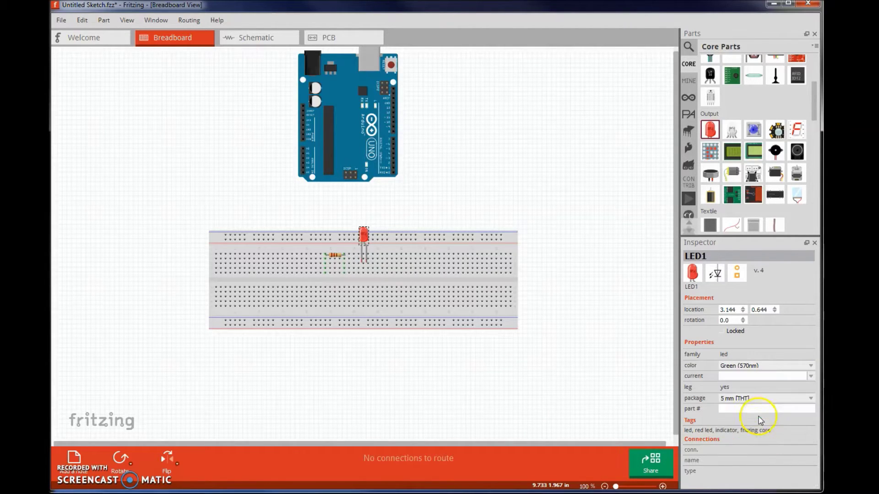
- Change the resistor to 150Ω and line it up in a lower row under the LED's leg
{"action": "left_click", "coordinate": [339, 259]}
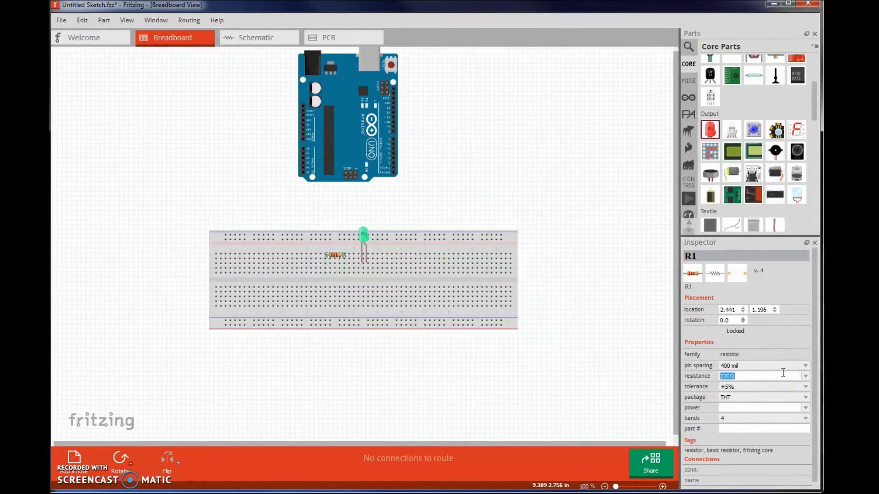
{"action": "left_click", "coordinate": [806, 377]}
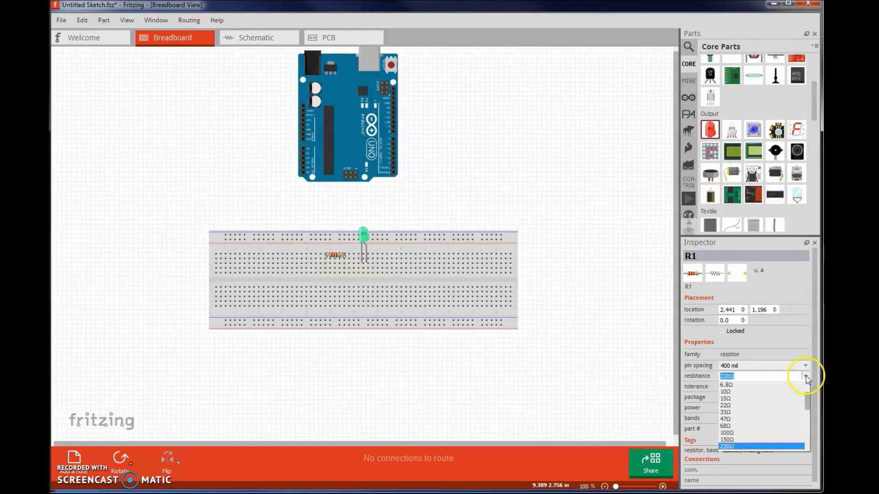
{"action": "left_click", "coordinate": [751, 440]}
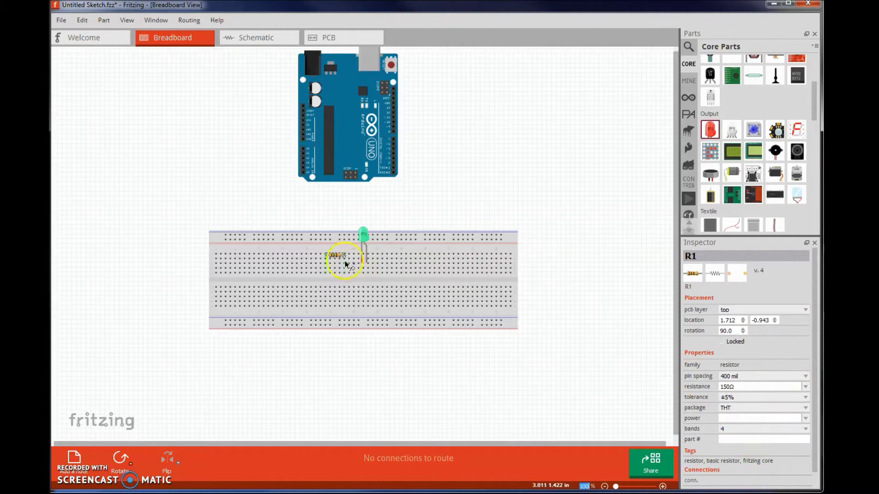
{"action": "left_click_drag", "start_coordinate": [339, 259], "coordinate": [343, 262]}
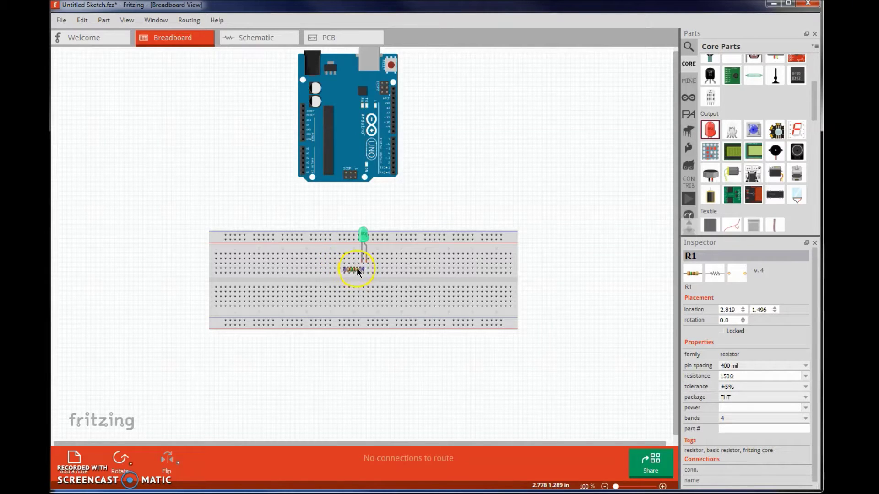
{"action": "left_click_drag", "start_coordinate": [353, 267], "coordinate": [355, 267]}
- Wire the resistor row to the top rail and the rail to an Arduino header pin
{"action": "left_click_drag", "start_coordinate": [344, 260], "coordinate": [285, 238]}
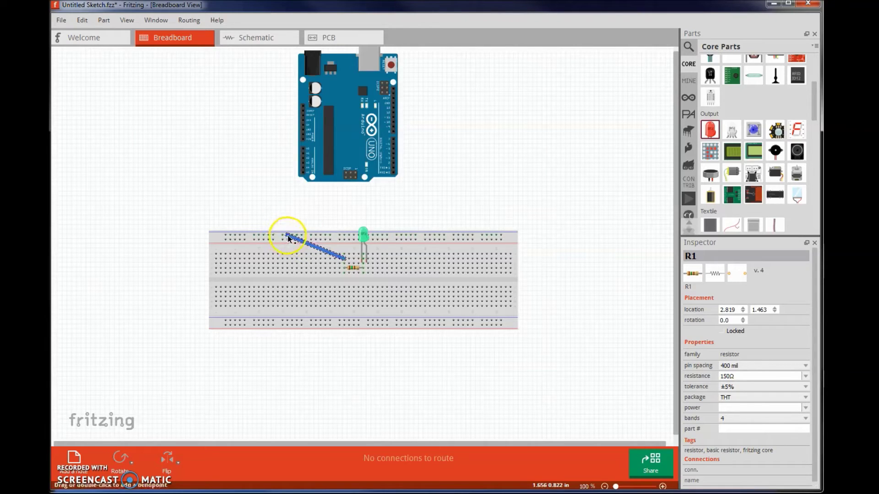
{"action": "left_click_drag", "start_coordinate": [270, 238], "coordinate": [303, 139]}
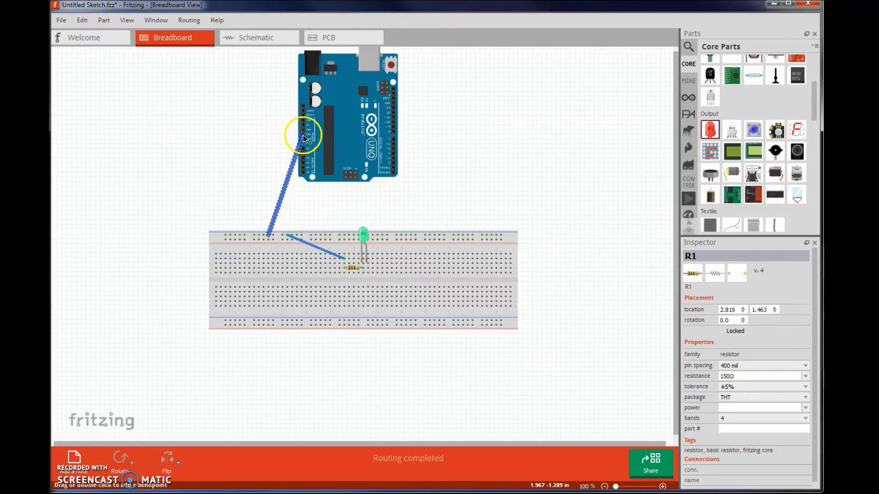
{"action": "left_click", "coordinate": [286, 194]}
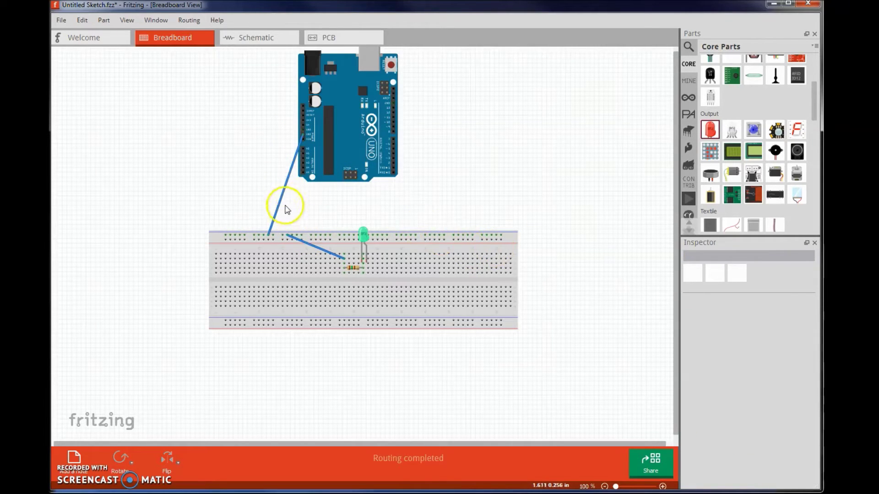
- Recolour both new wires black
{"action": "left_click", "coordinate": [280, 202]}
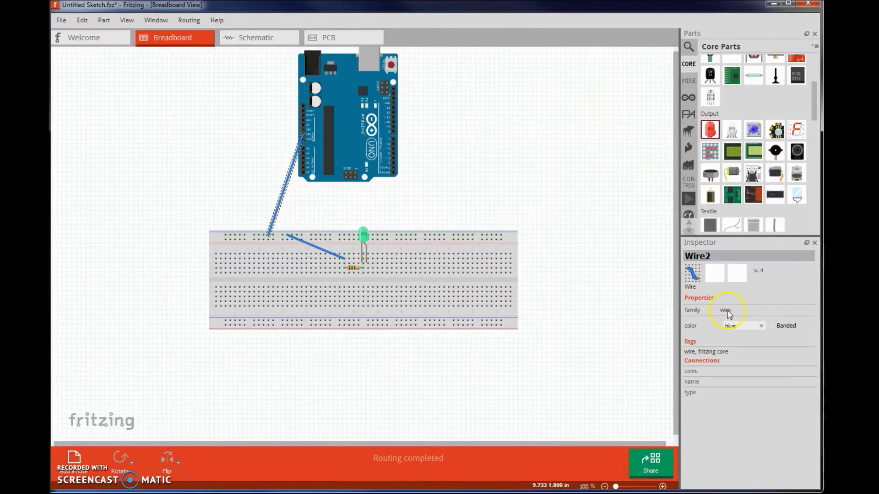
{"action": "left_click", "coordinate": [746, 328]}
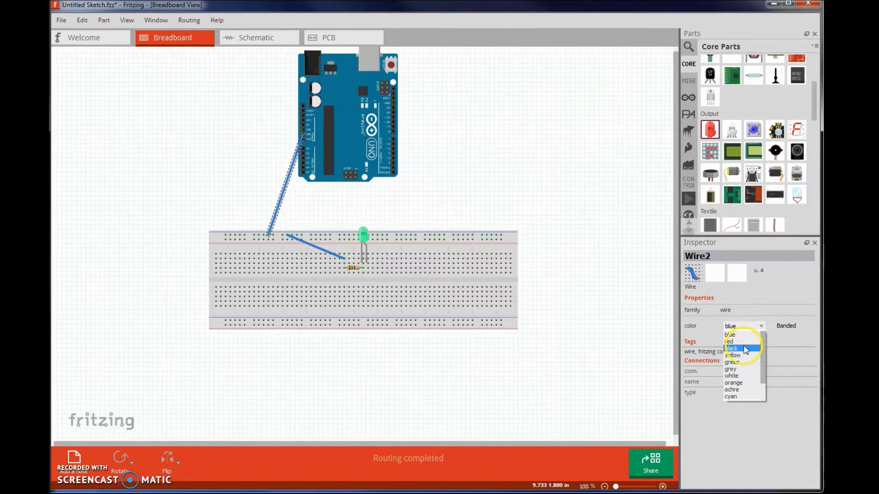
{"action": "left_click", "coordinate": [744, 345]}
{"action": "left_click", "coordinate": [315, 249]}
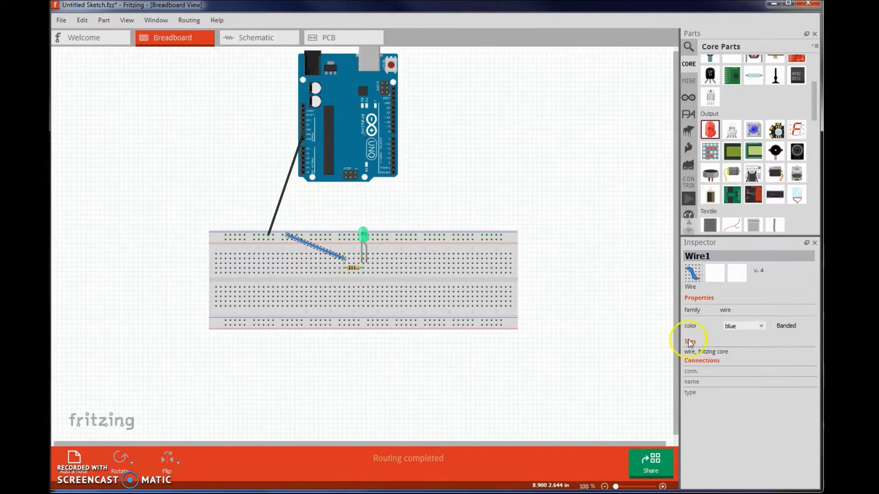
{"action": "left_click", "coordinate": [752, 328]}
{"action": "left_click", "coordinate": [749, 350]}
- Bend the Arduino wire into a right angle and shift the breadboard slightly down-left
{"action": "left_click_drag", "start_coordinate": [292, 166], "coordinate": [271, 135]}
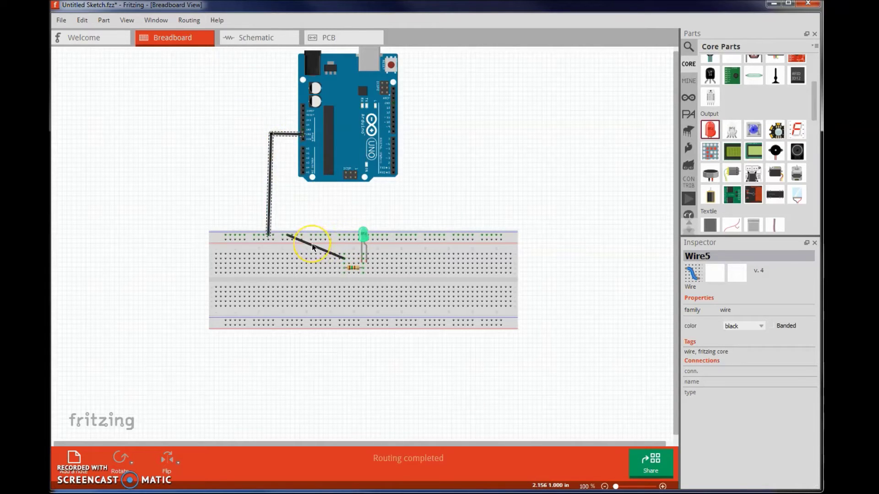
{"action": "left_click_drag", "start_coordinate": [312, 248], "coordinate": [284, 266]}
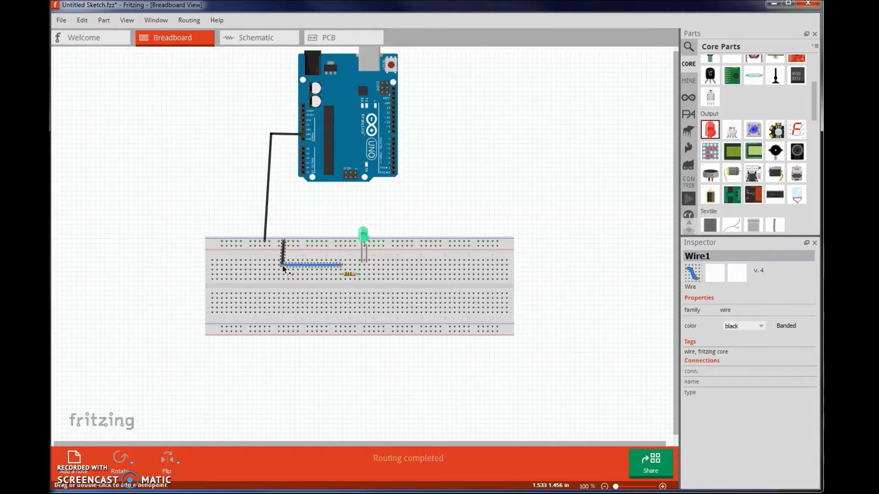
{"action": "left_click", "coordinate": [355, 264]}
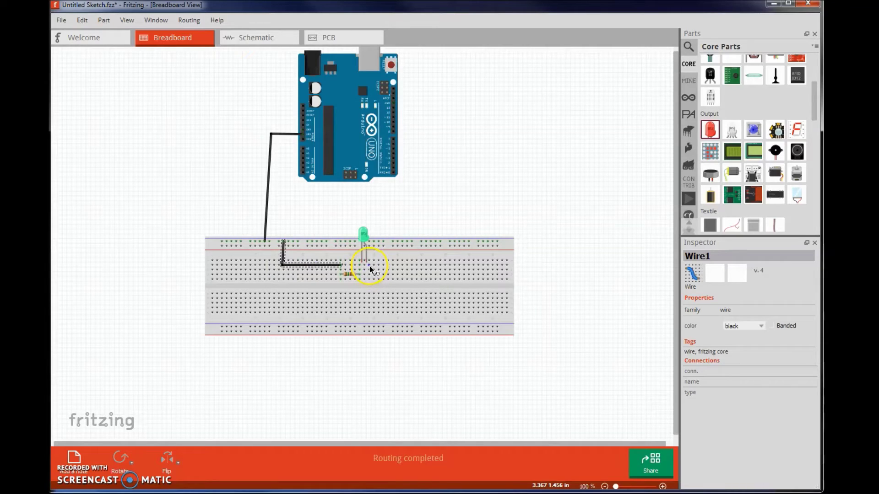
- Nudge the green LED left and draw a wire from its other leg to Arduino pin D12
{"action": "left_click", "coordinate": [364, 234]}
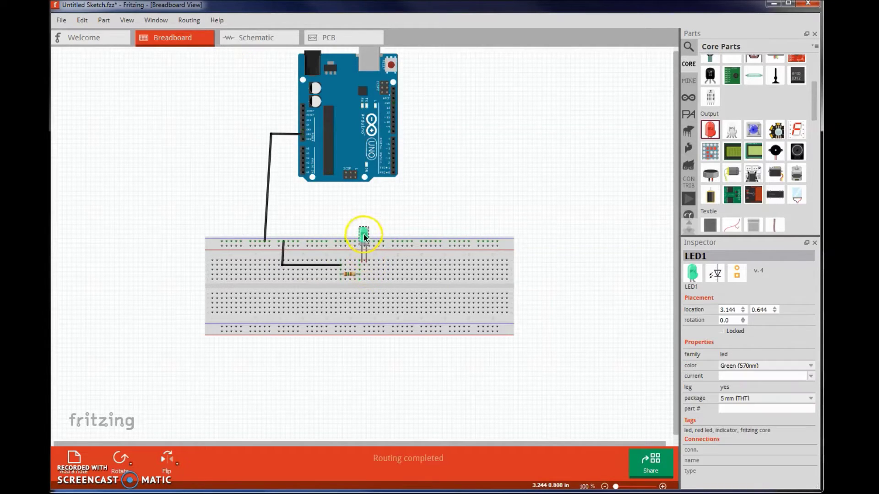
{"action": "left_click_drag", "start_coordinate": [363, 235], "coordinate": [361, 237]}
{"action": "left_click_drag", "start_coordinate": [366, 271], "coordinate": [397, 118]}
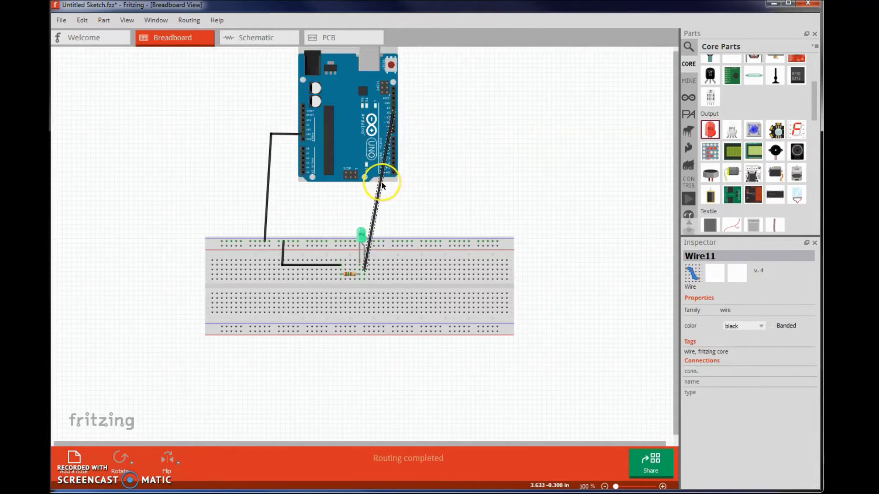
- Make the LED-to-D12 wire green and route it with right-angle bends around the breadboard's right side
{"action": "left_click", "coordinate": [759, 327]}
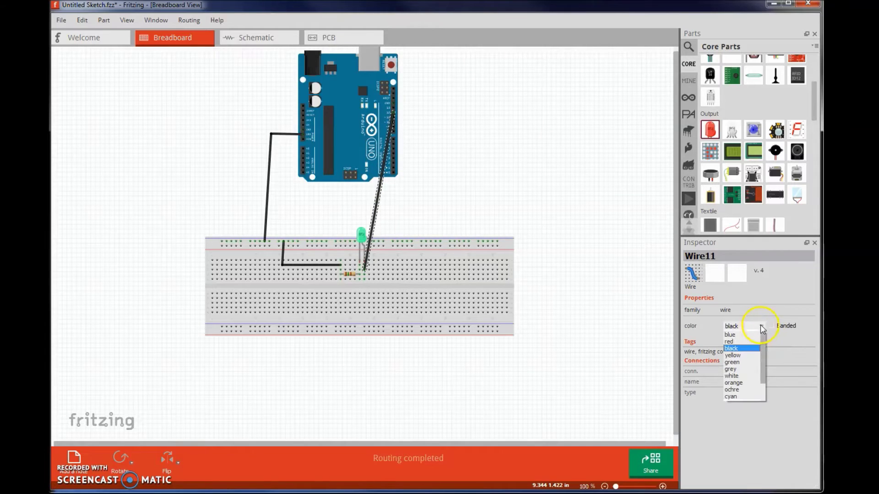
{"action": "left_click", "coordinate": [752, 365]}
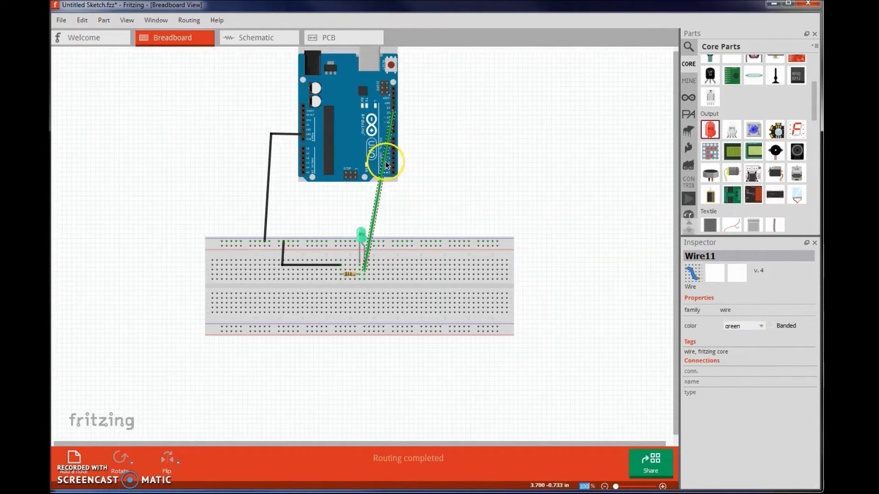
{"action": "left_click_drag", "start_coordinate": [386, 165], "coordinate": [444, 115]}
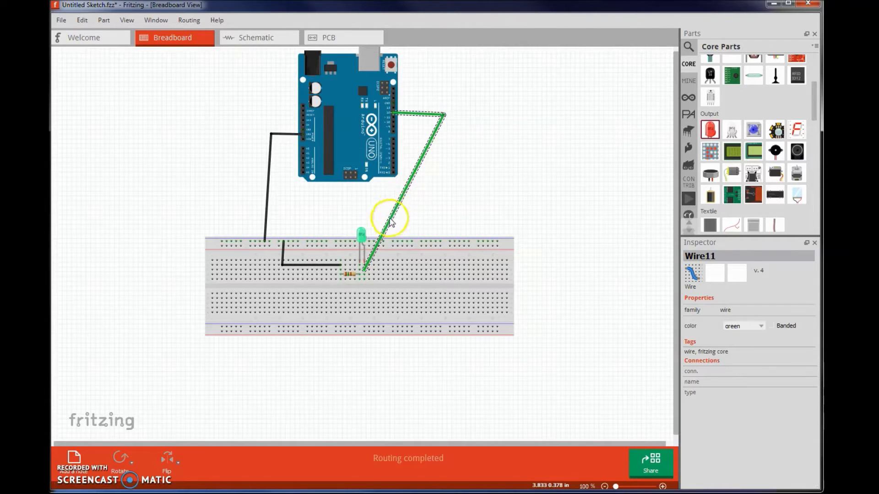
{"action": "left_click_drag", "start_coordinate": [389, 222], "coordinate": [444, 270]}
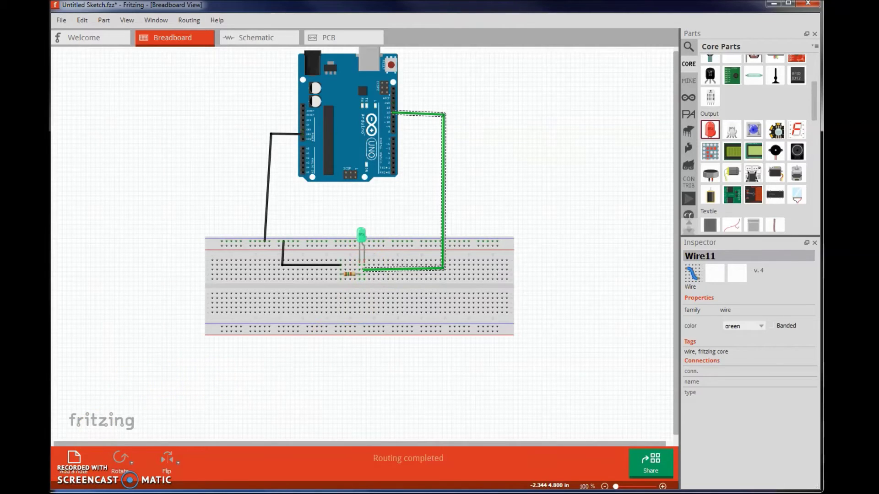
{"action": "left_click", "coordinate": [644, 403]}
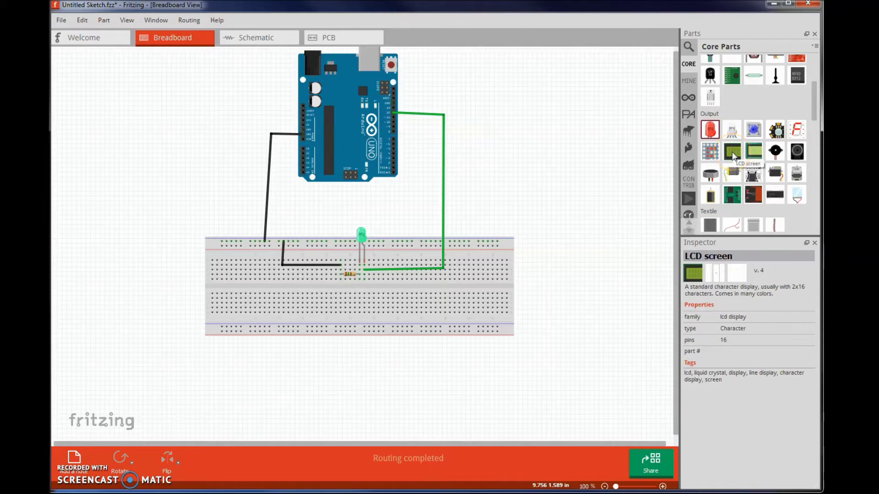
{"action": "left_click_drag", "start_coordinate": [733, 156], "coordinate": [514, 88]}
{"action": "left_click", "coordinate": [555, 98]}
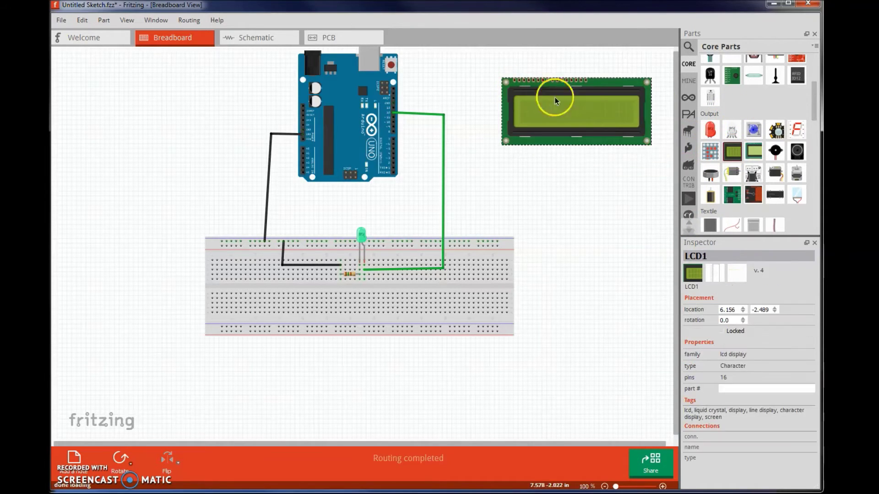
{"action": "left_click_drag", "start_coordinate": [775, 151], "coordinate": [594, 181]}
{"action": "left_click_drag", "start_coordinate": [775, 173], "coordinate": [570, 271]}
{"action": "left_click", "coordinate": [579, 287]}
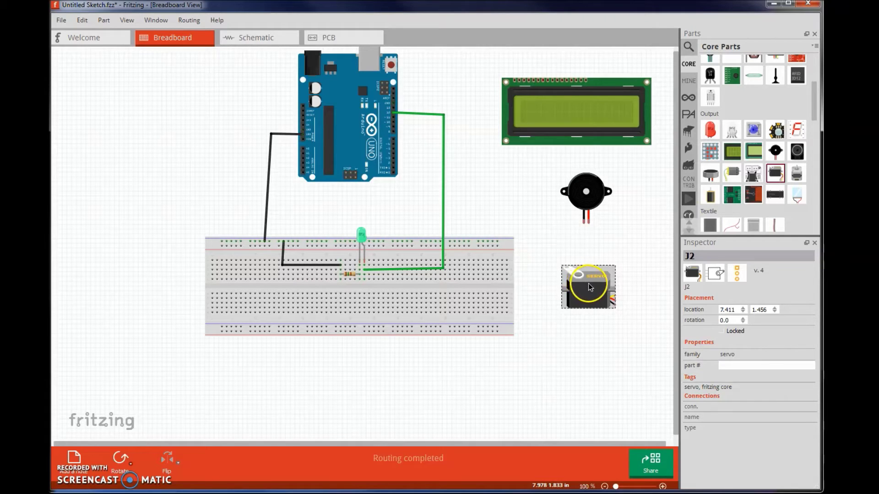
{"action": "key", "text": "Delete"}
{"action": "left_click", "coordinate": [586, 193]}
{"action": "key", "text": "Delete"}
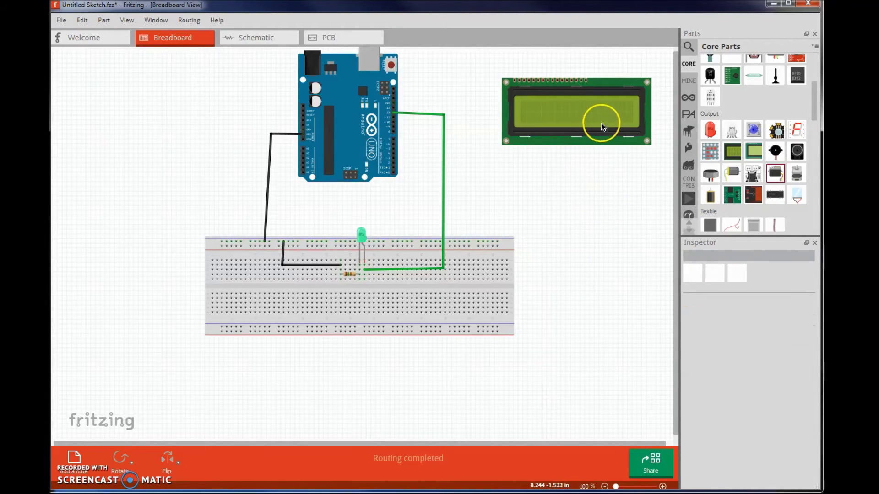
{"action": "left_click", "coordinate": [600, 122]}
{"action": "key", "text": "Delete"}
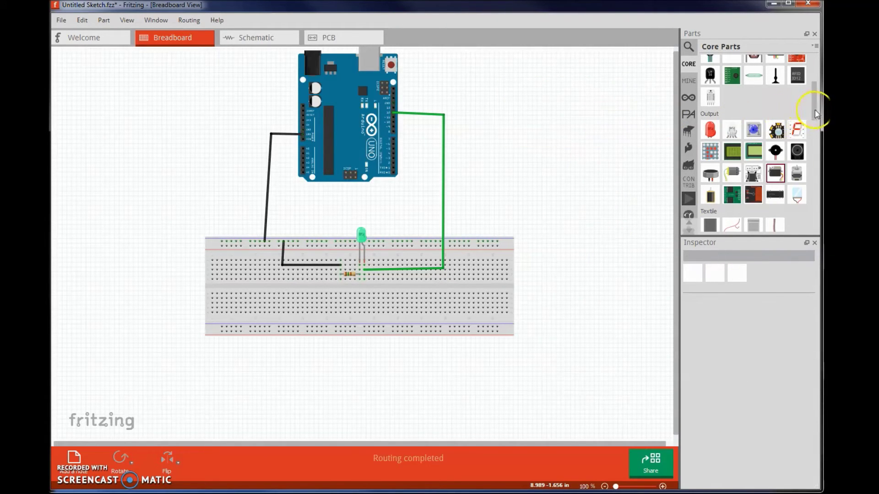
- Place a Photocell (LDR) from the Core Parts Input section on the breadboard's left end
{"action": "left_click_drag", "start_coordinate": [813, 106], "coordinate": [827, 90]}
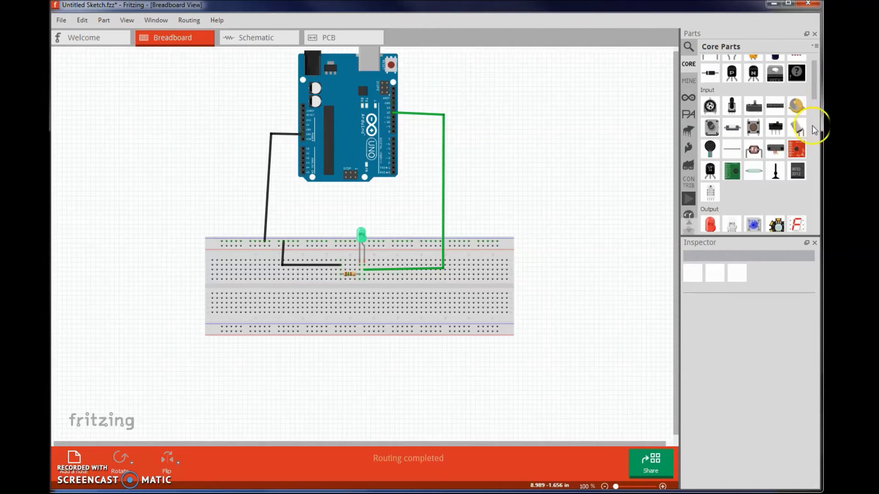
{"action": "left_click_drag", "start_coordinate": [753, 149], "coordinate": [350, 282]}
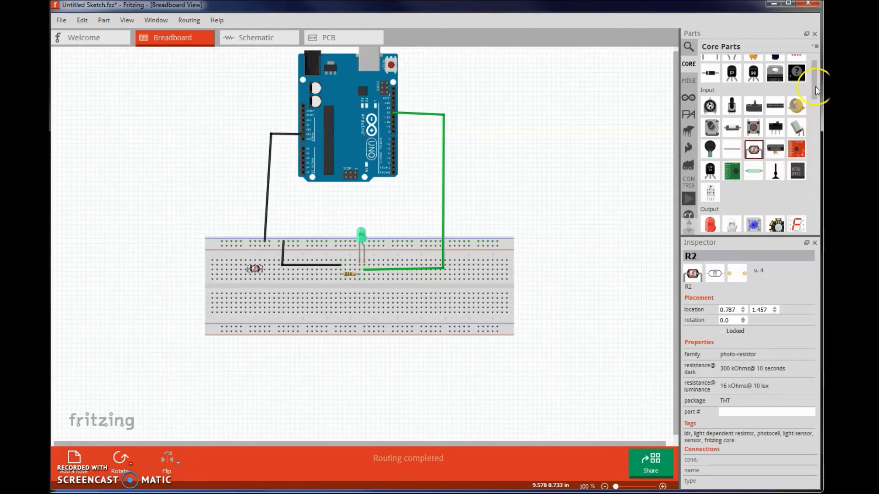
{"action": "left_click_drag", "start_coordinate": [814, 86], "coordinate": [813, 75]}
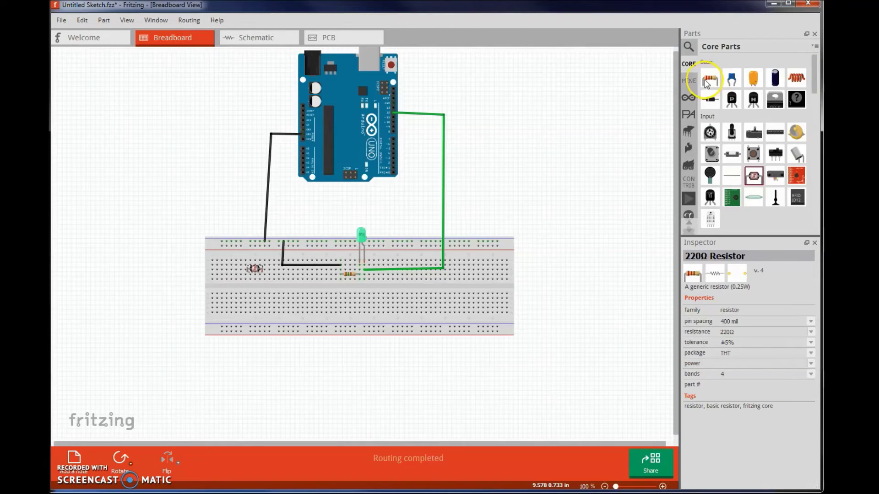
- Place a resistor on the breadboard's left side and delete the extra copy
{"action": "left_click_drag", "start_coordinate": [706, 82], "coordinate": [255, 283]}
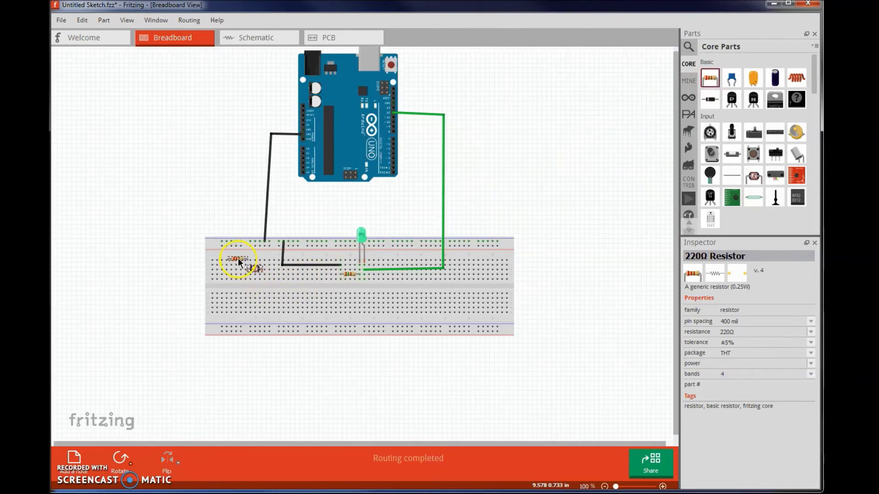
{"action": "left_click_drag", "start_coordinate": [238, 262], "coordinate": [240, 263]}
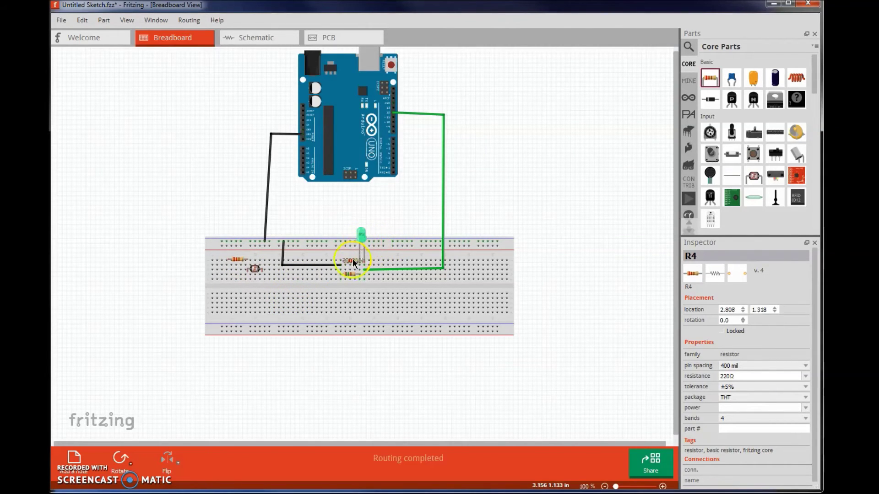
{"action": "left_click_drag", "start_coordinate": [350, 273], "coordinate": [168, 276], "text": "alt"}
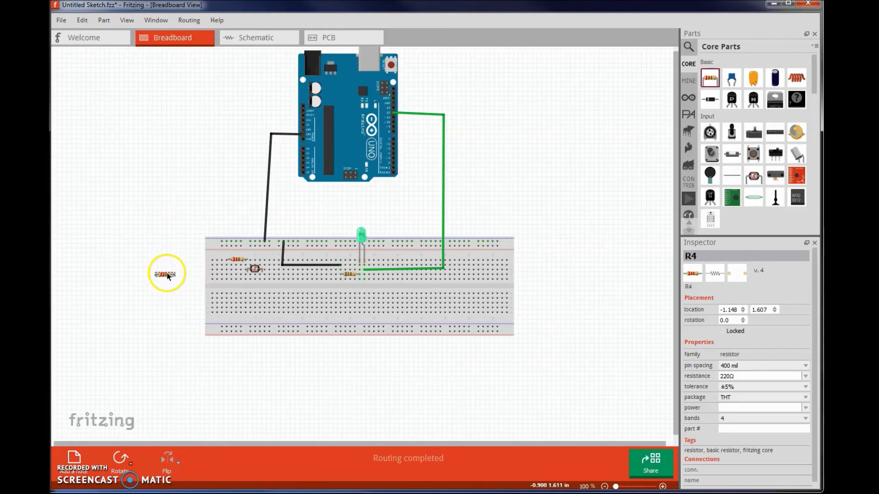
{"action": "key", "text": "Delete"}
- Set resistor R3's resistance to 10kΩ
{"action": "left_click", "coordinate": [239, 262]}
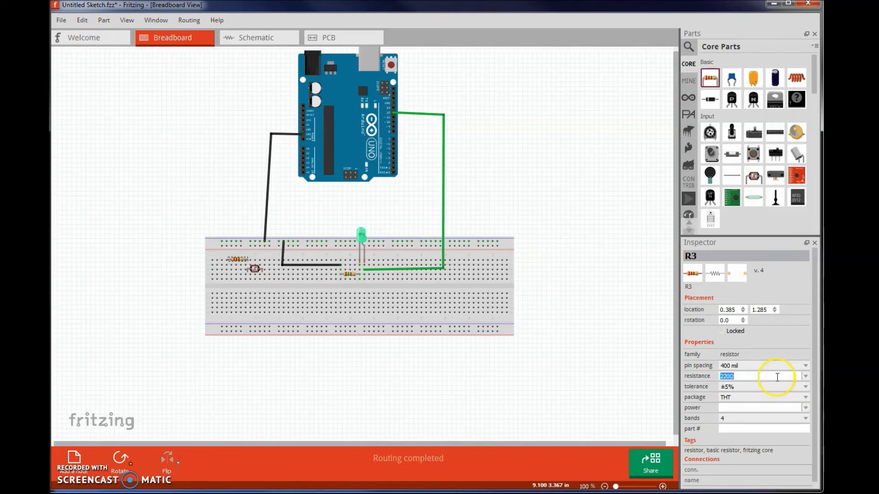
{"action": "left_click", "coordinate": [805, 375]}
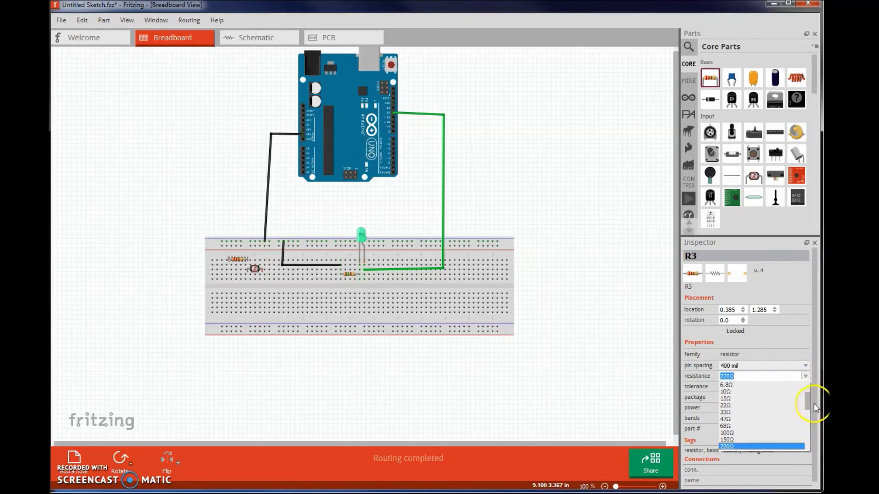
{"action": "left_click_drag", "start_coordinate": [813, 407], "coordinate": [812, 430]}
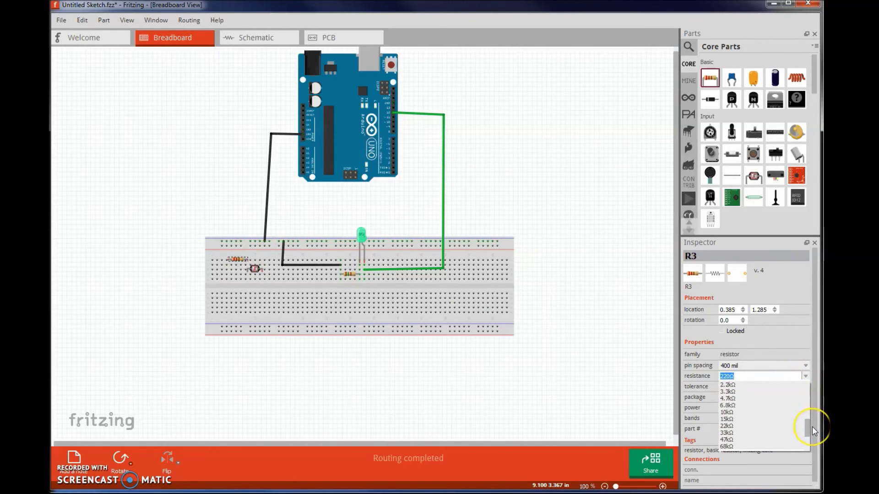
{"action": "left_click", "coordinate": [750, 414]}
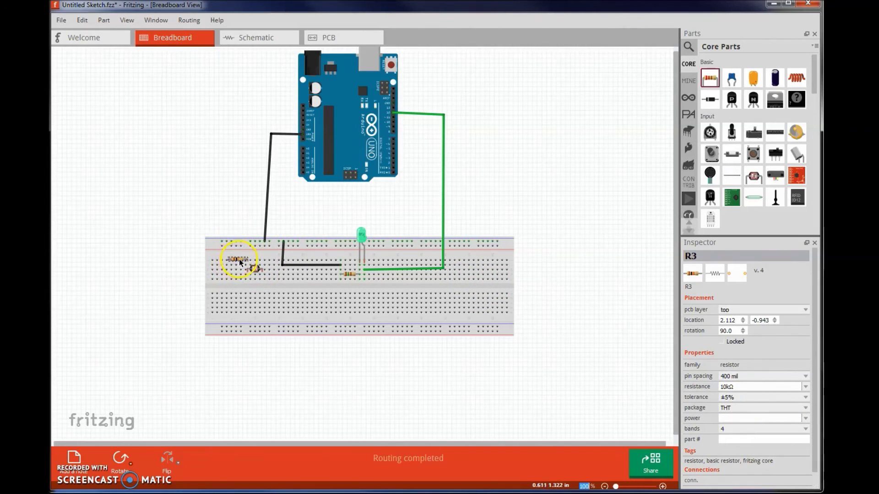
- Move the 10kΩ resistor below the photoresistor and add a black wire from its row to the top rail
{"action": "left_click_drag", "start_coordinate": [240, 263], "coordinate": [246, 284]}
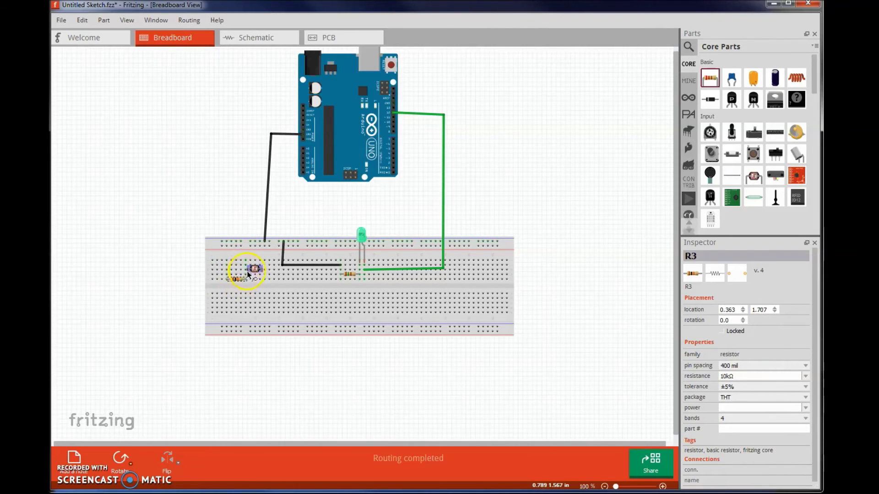
{"action": "left_click", "coordinate": [255, 272]}
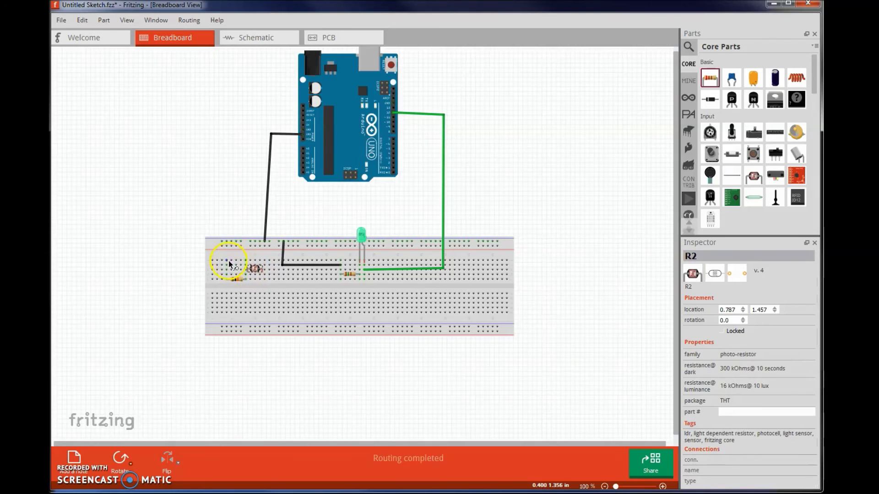
{"action": "left_click_drag", "start_coordinate": [227, 266], "coordinate": [226, 241]}
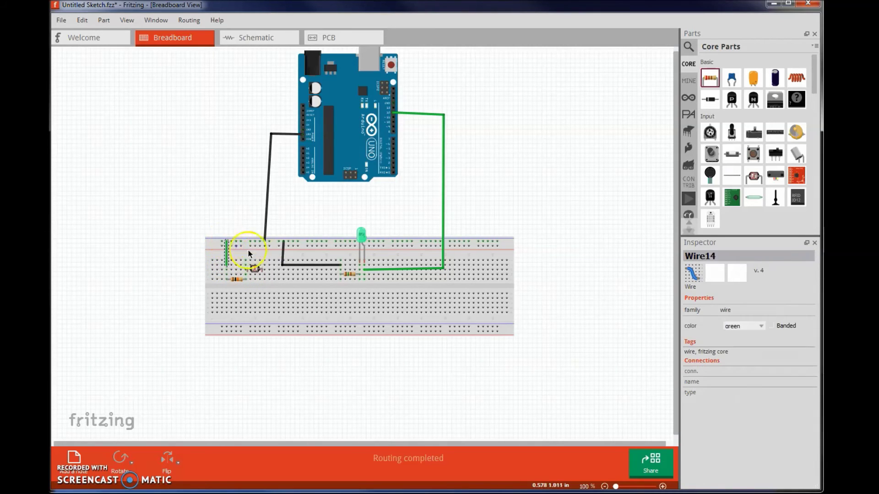
{"action": "left_click", "coordinate": [753, 324]}
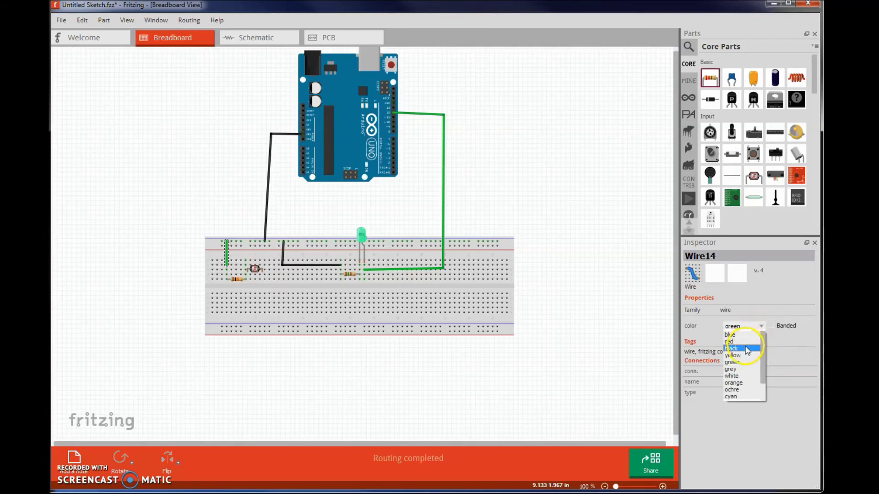
{"action": "left_click", "coordinate": [746, 351]}
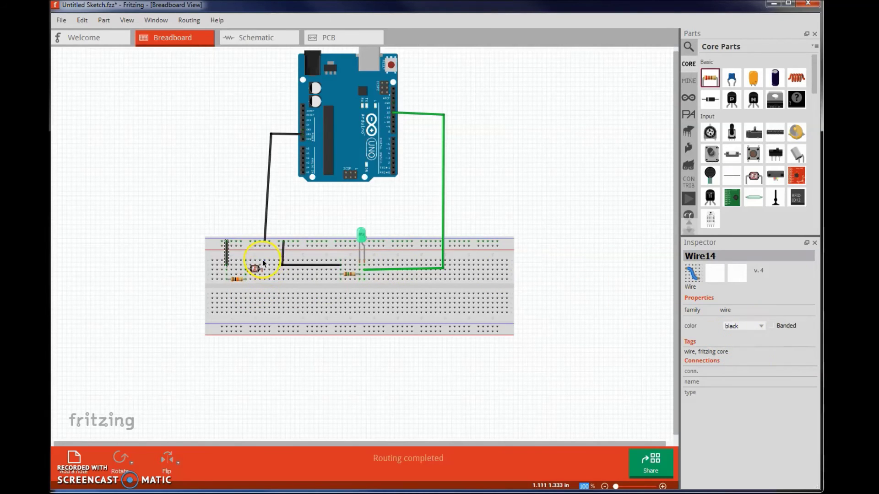
- Add a red wire from the photoresistor row to the top rail and run a wire to the Arduino's power header
{"action": "left_click_drag", "start_coordinate": [262, 262], "coordinate": [260, 246]}
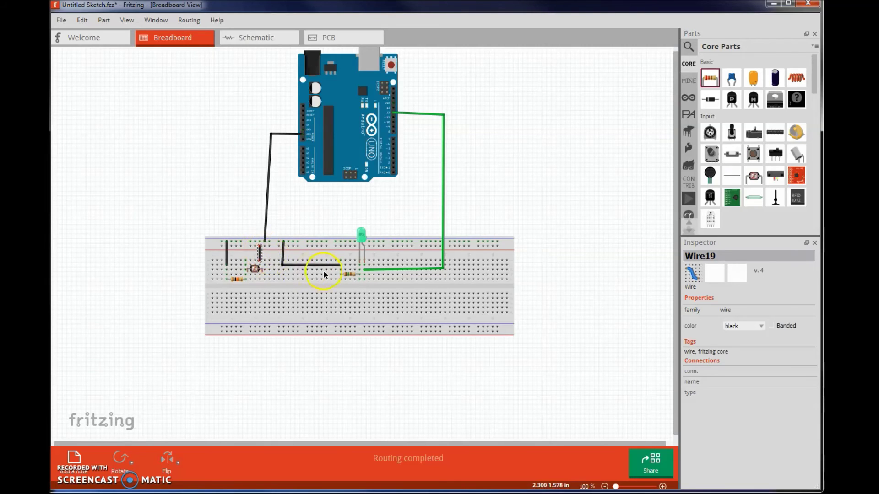
{"action": "left_click", "coordinate": [754, 327]}
{"action": "left_click", "coordinate": [733, 342]}
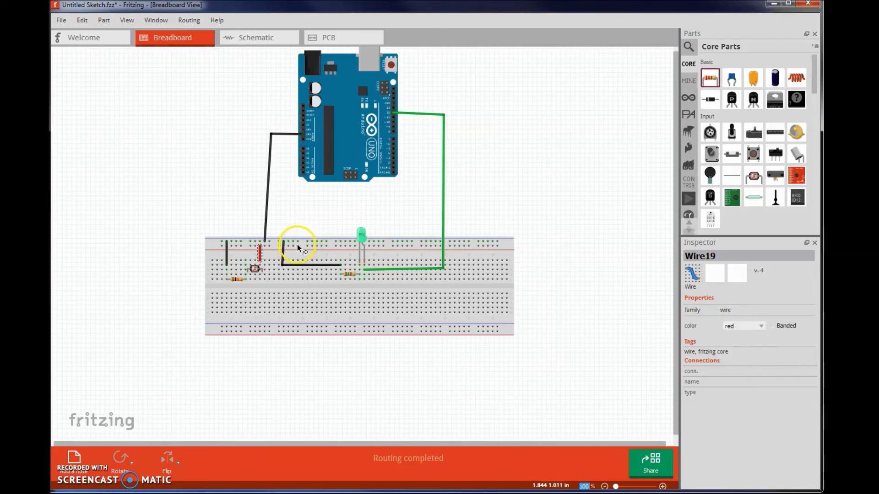
{"action": "left_click_drag", "start_coordinate": [297, 247], "coordinate": [281, 129]}
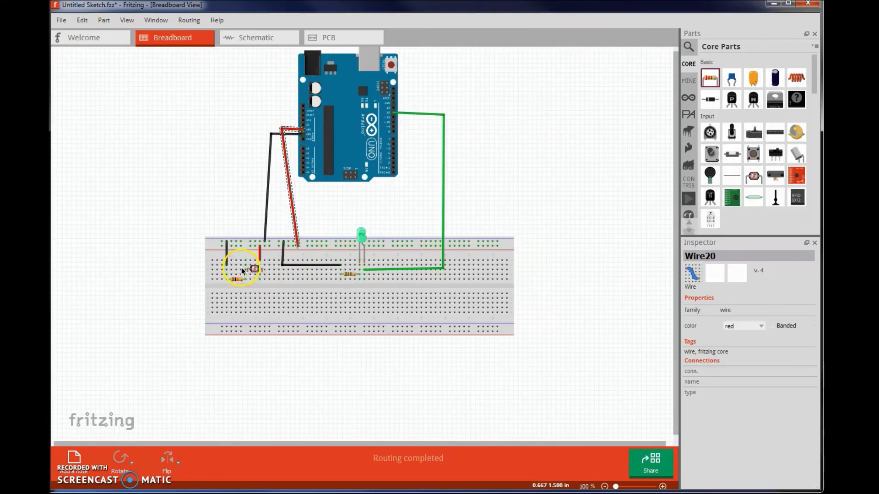
- Draw a wire from the photoresistor's breadboard row to Arduino pin A0
{"action": "left_click_drag", "start_coordinate": [241, 269], "coordinate": [304, 149]}
- Make the A0 wire yellow and bend it into a right-angled path to the Arduino
{"action": "left_click", "coordinate": [759, 328]}
{"action": "left_click", "coordinate": [737, 359]}
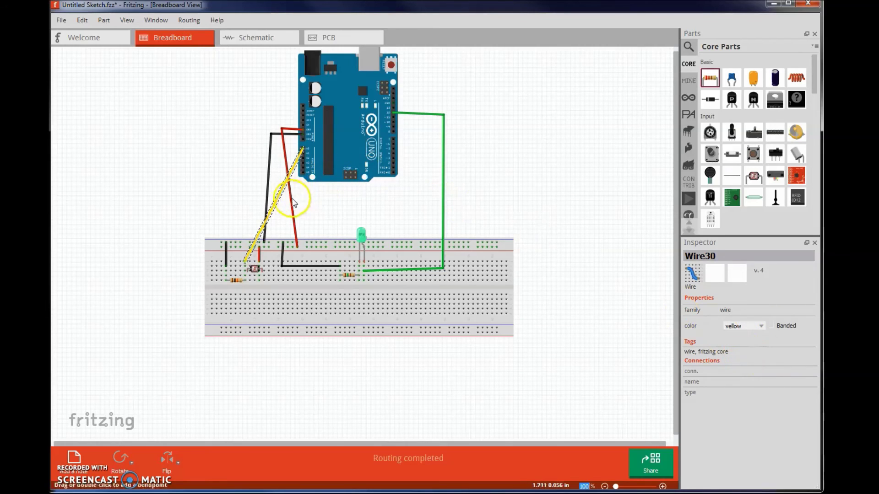
{"action": "left_click_drag", "start_coordinate": [276, 205], "coordinate": [240, 147]}
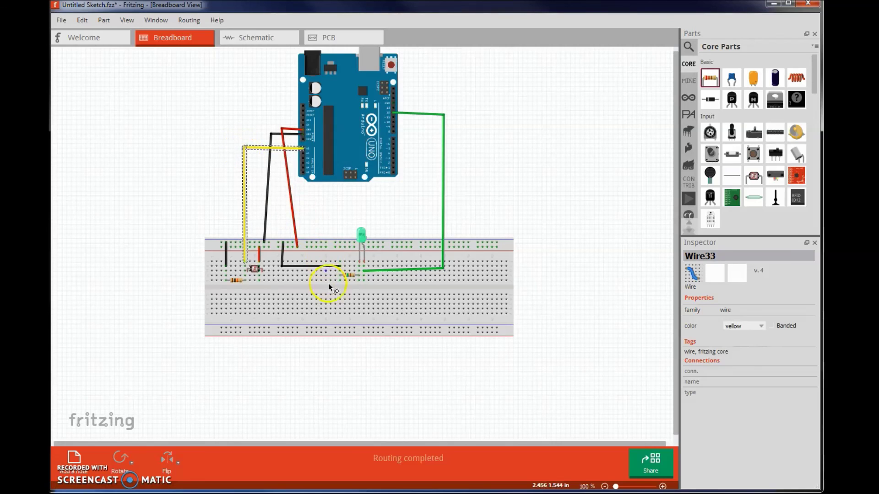
{"action": "left_click", "coordinate": [348, 399]}
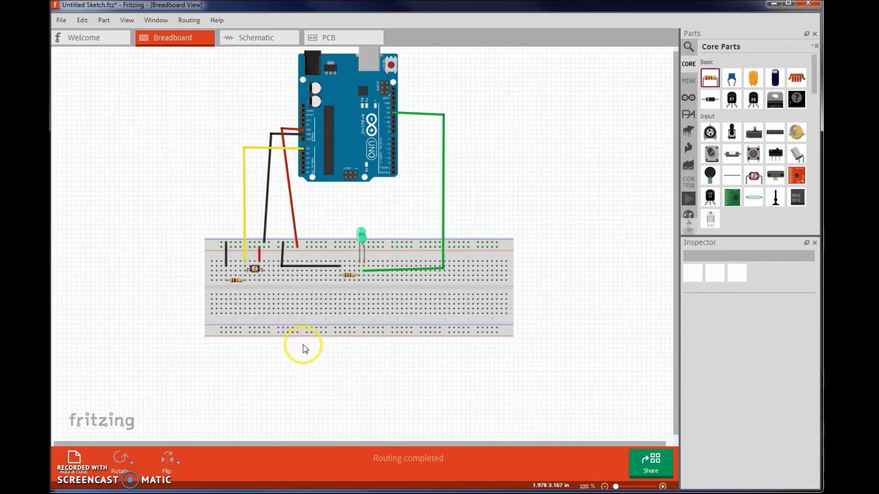